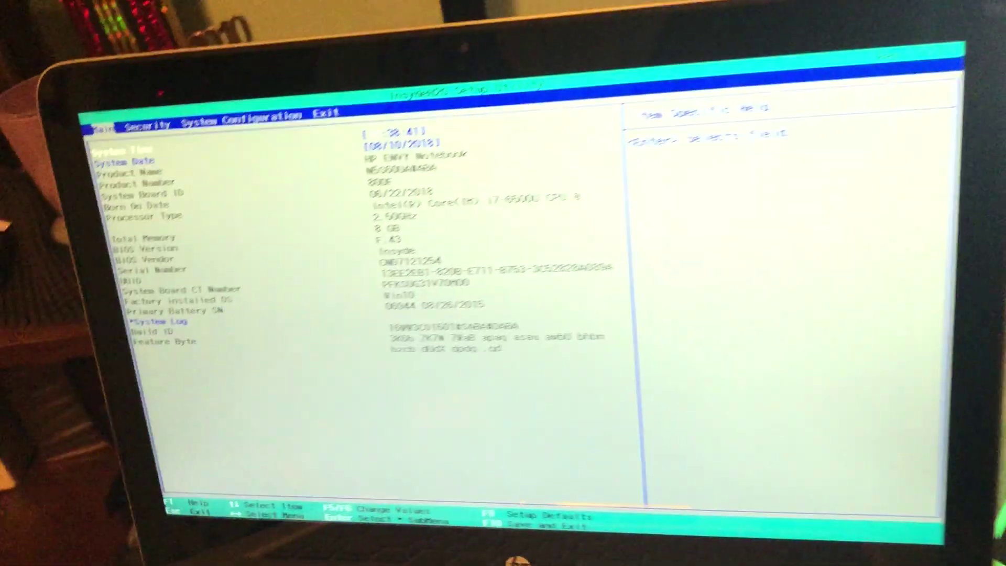
Go from the system information page to System Configuration and enter Boot Options.
{"action": "key", "text": "Right"}
{"action": "key", "text": "Right"}
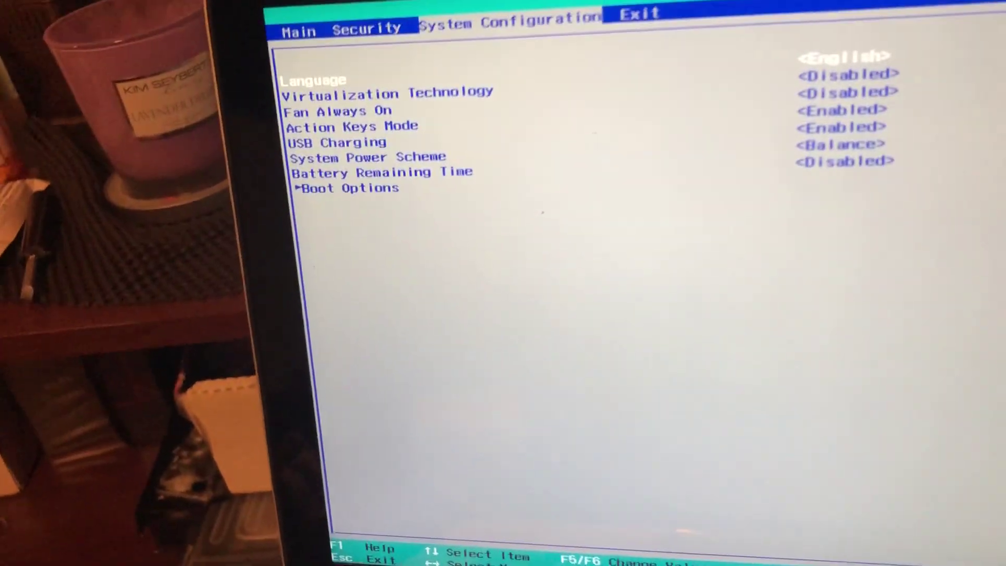
{"action": "key", "text": "Down"}
{"action": "key", "text": "Down"}
{"action": "key", "text": "Down"}
{"action": "key", "text": "Down"}
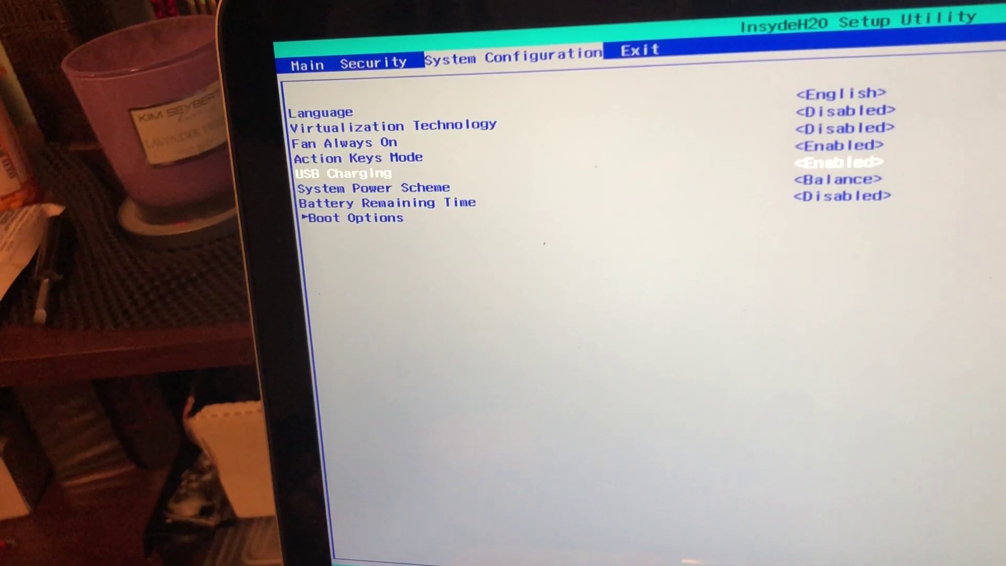
{"action": "key", "text": "Return"}
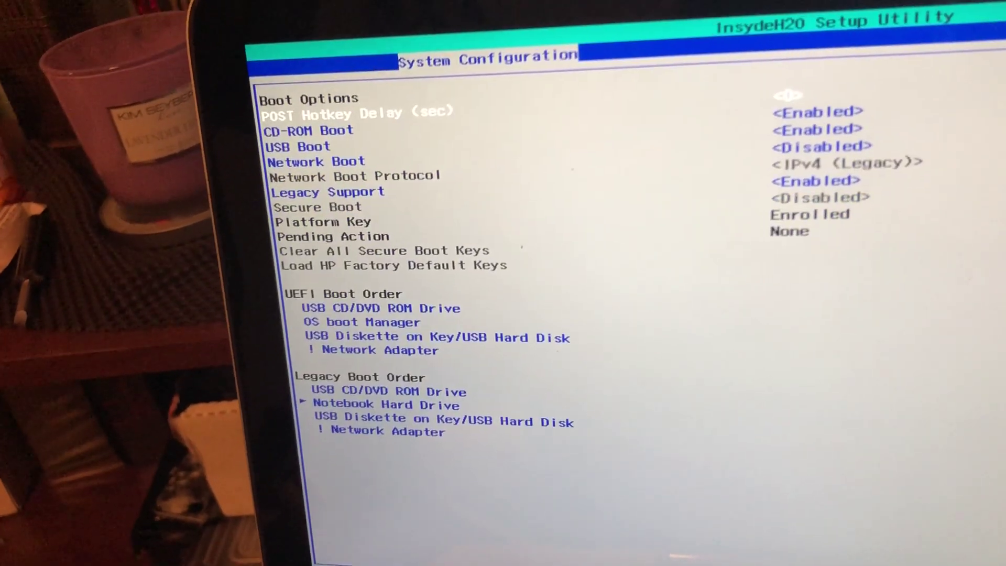
Scan down through the boot settings and UEFI boot order, then return to Legacy Support.
{"action": "key", "text": "Down"}
{"action": "key", "text": "Down"}
{"action": "key", "text": "Down"}
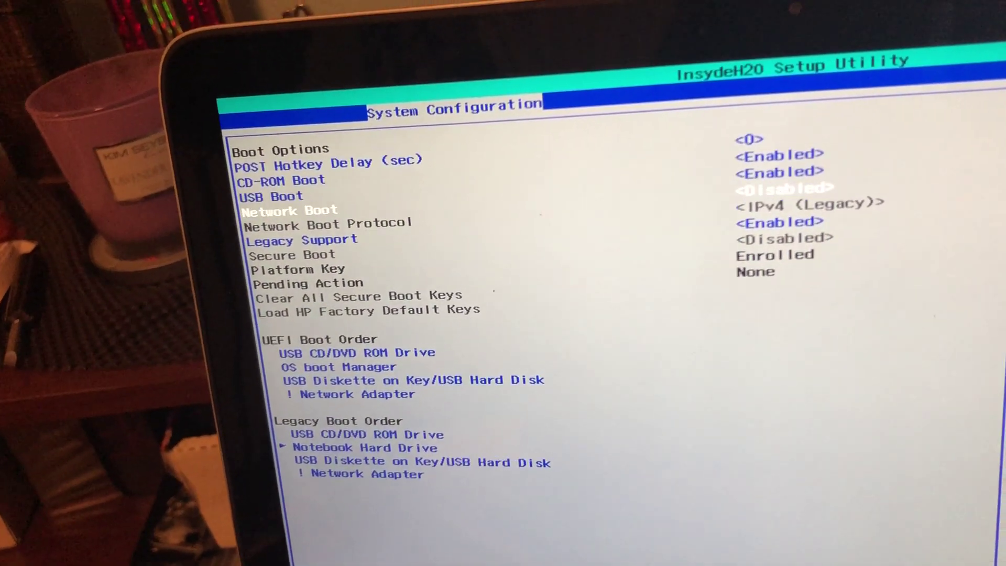
{"action": "key", "text": "Down"}
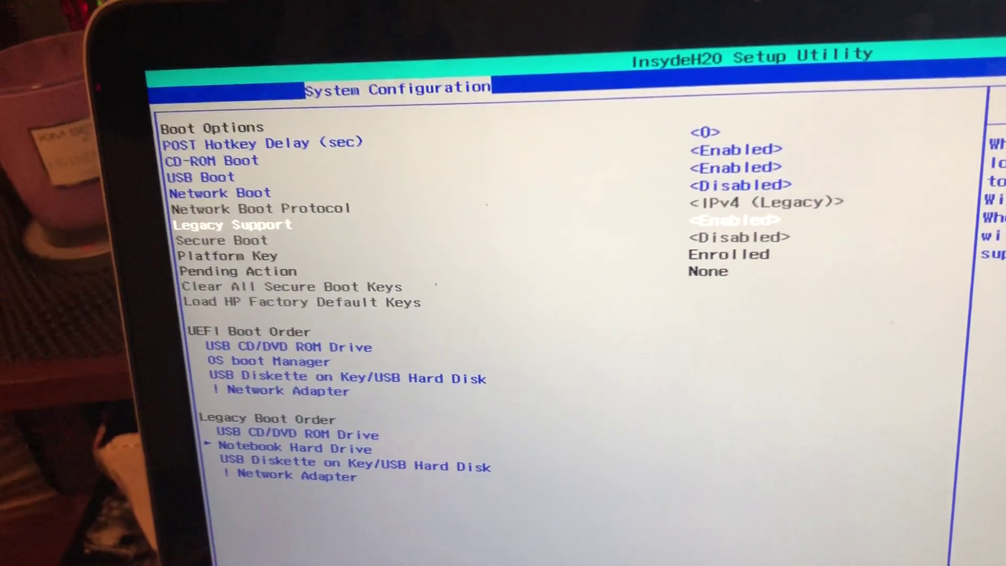
{"action": "key", "text": "Down"}
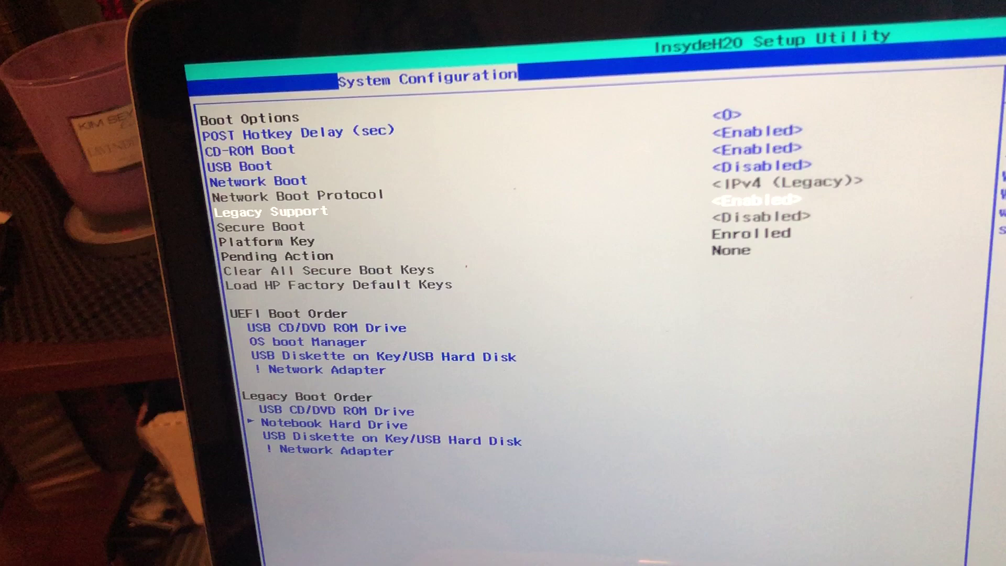
{"action": "key", "text": "Down"}
{"action": "key", "text": "Up"}
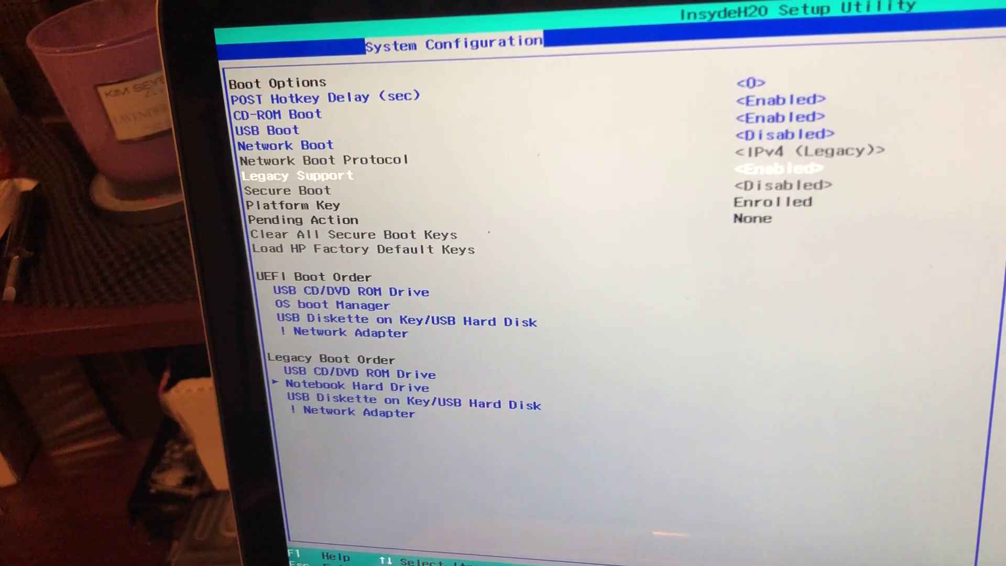
{"action": "key", "text": "Up"}
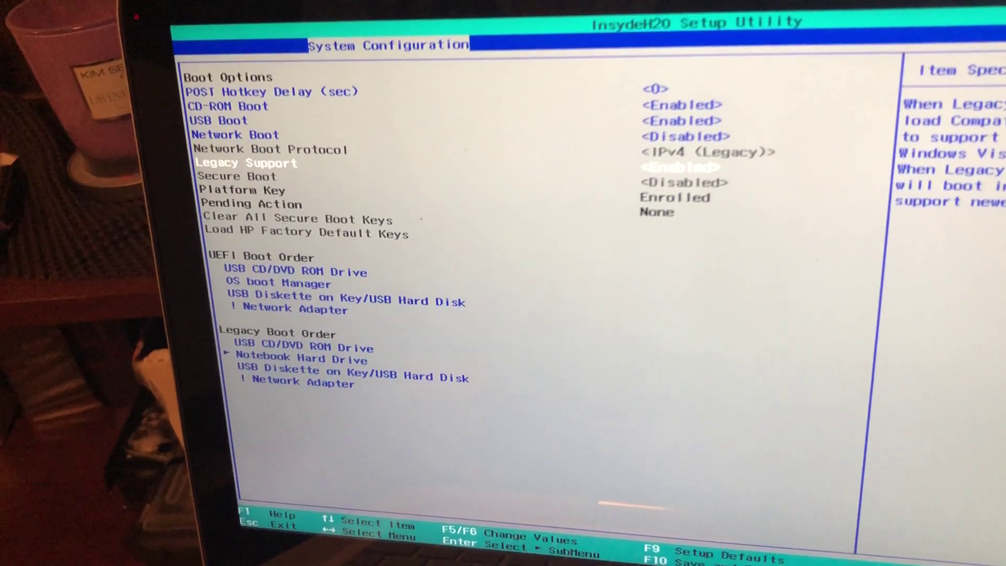
{"action": "key", "text": "Down"}
{"action": "key", "text": "Down"}
{"action": "key", "text": "Down"}
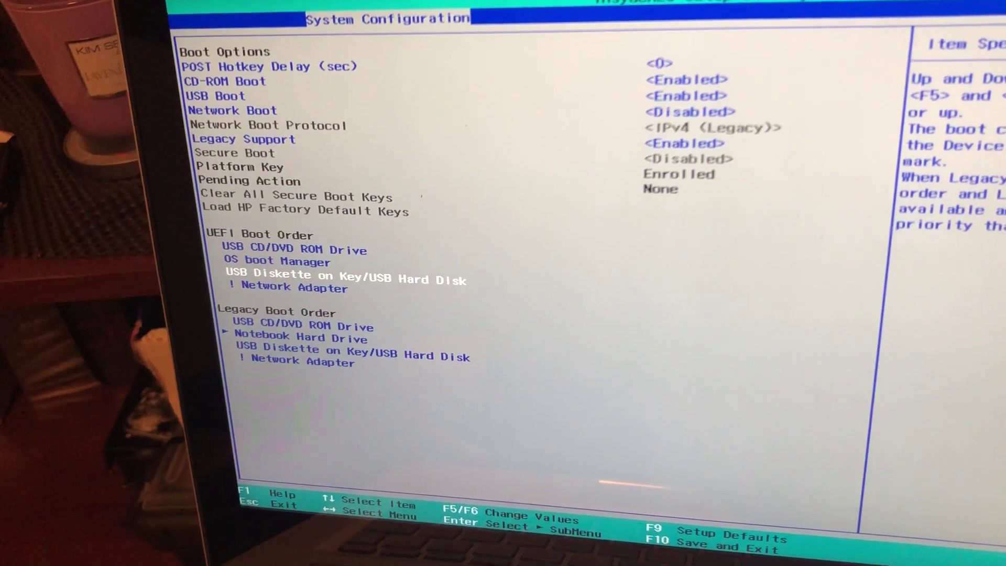
{"action": "key", "text": "Down"}
{"action": "key", "text": "Down"}
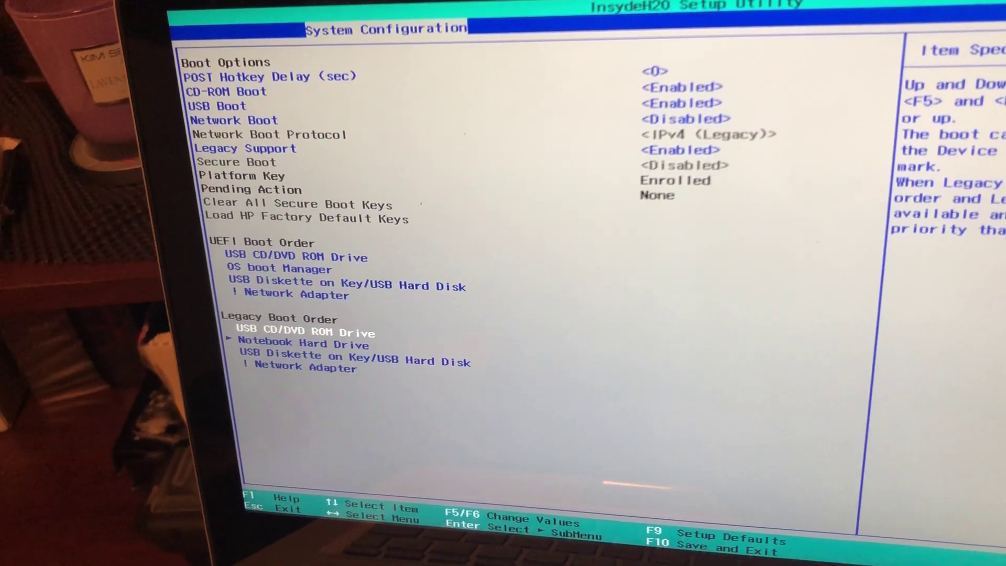